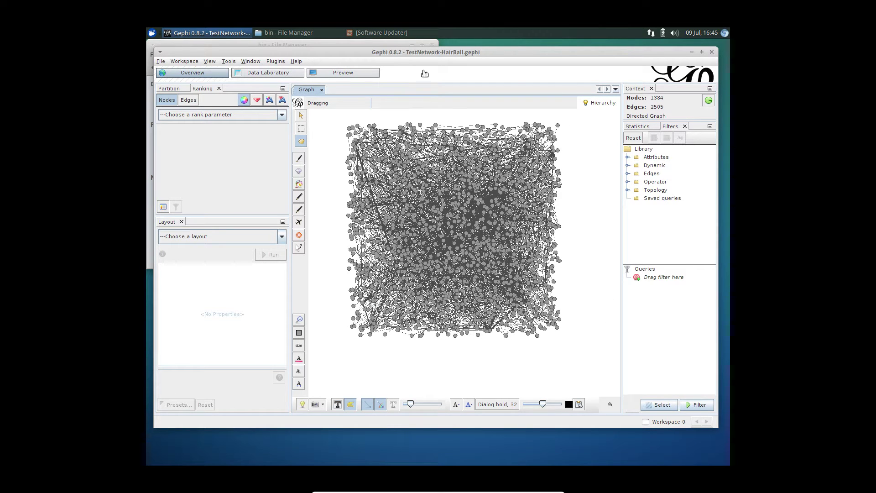
Step: Inspect the network's edge data table, then return to the graph overview
{"action": "left_click", "coordinate": [249, 73]}
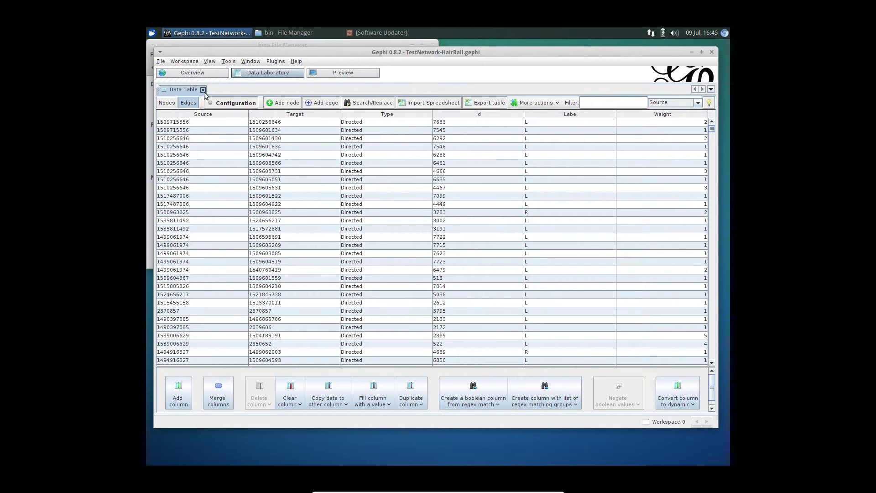
{"action": "left_click", "coordinate": [211, 77]}
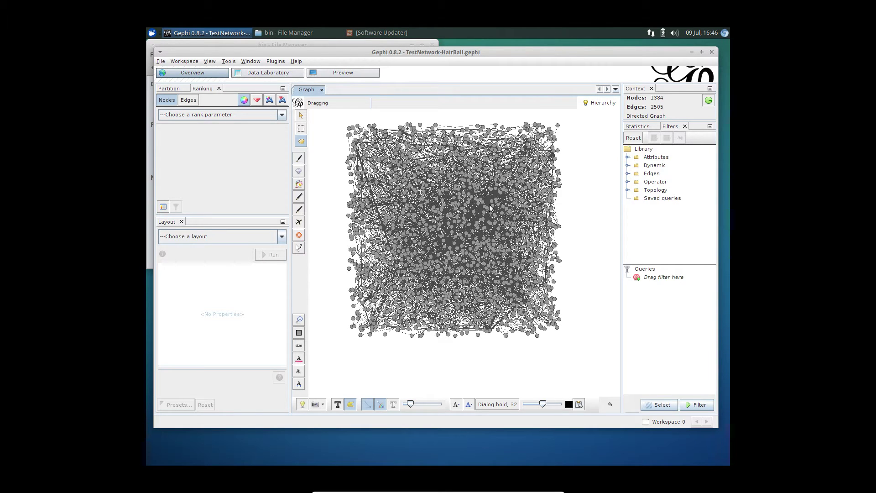
{"action": "left_click", "coordinate": [268, 74]}
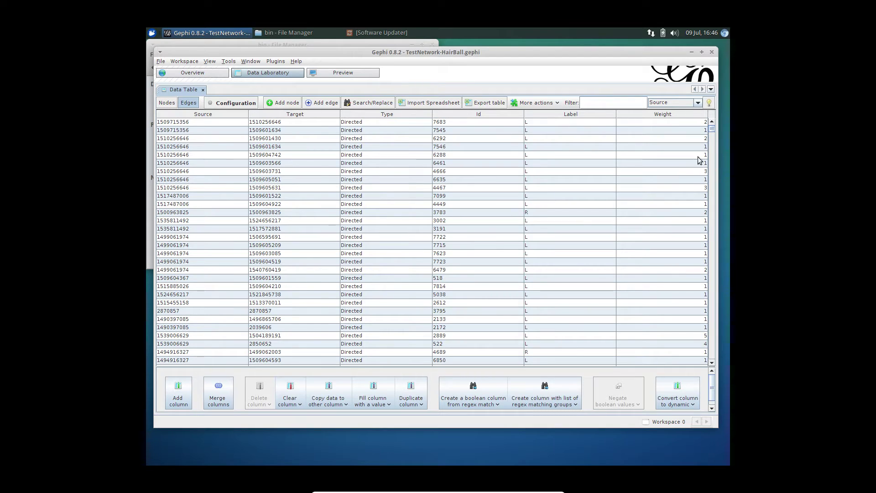
{"action": "left_click", "coordinate": [193, 74]}
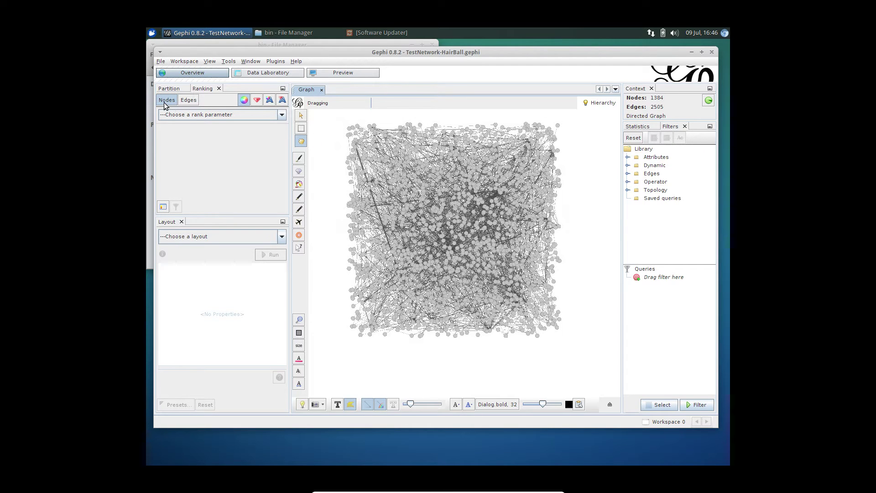
Step: Rank node size by Degree with a maximum size of 20 and apply it
{"action": "left_click", "coordinate": [256, 101]}
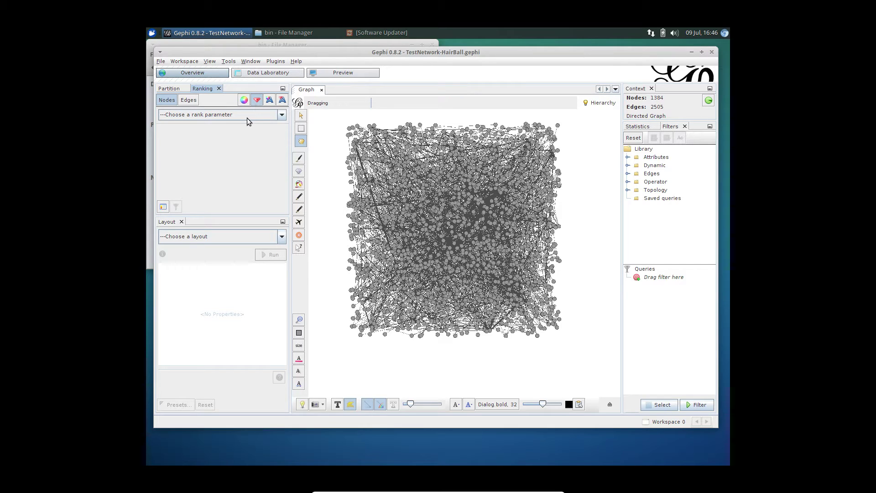
{"action": "left_click", "coordinate": [245, 114]}
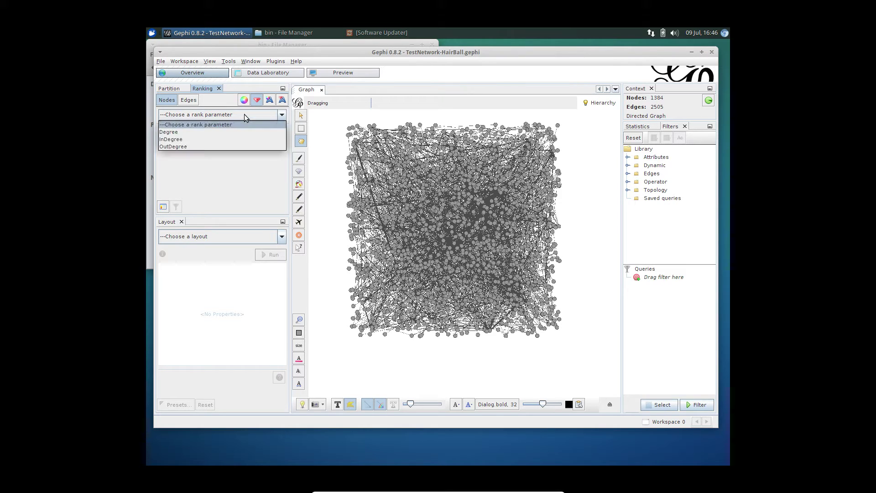
{"action": "left_click", "coordinate": [209, 132]}
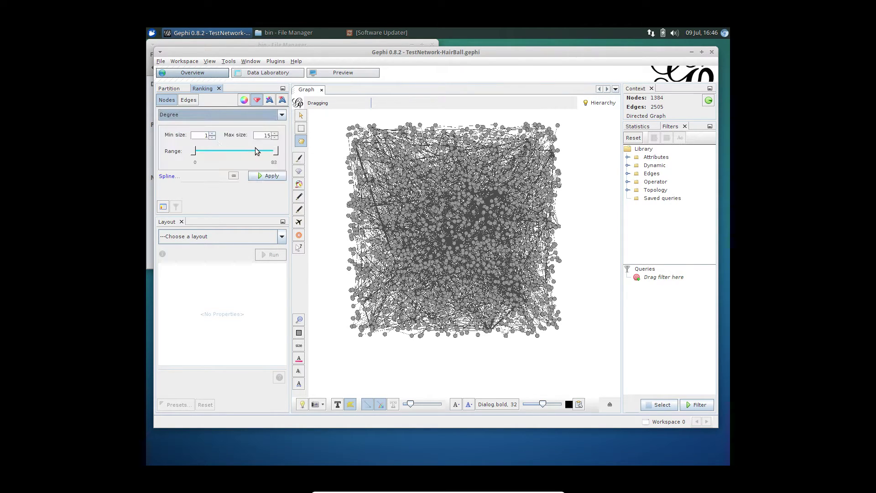
{"action": "double_click", "coordinate": [266, 135]}
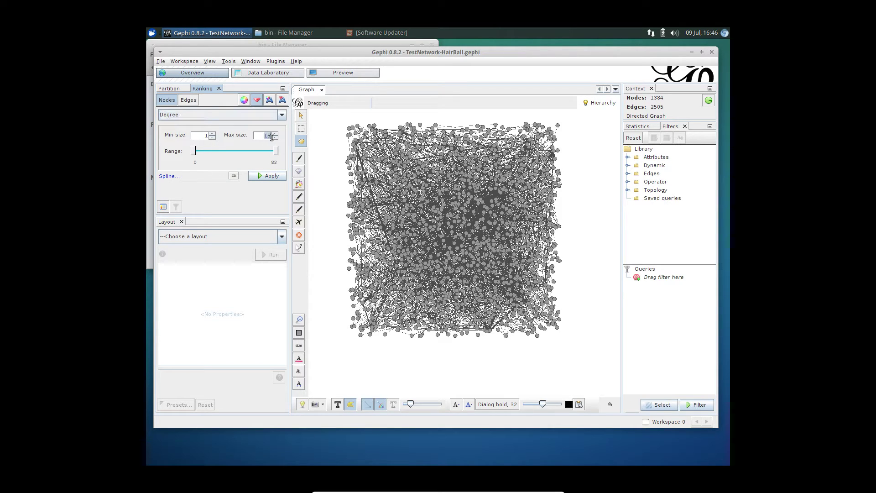
{"action": "type", "text": "20"}
{"action": "left_click", "coordinate": [274, 179]}
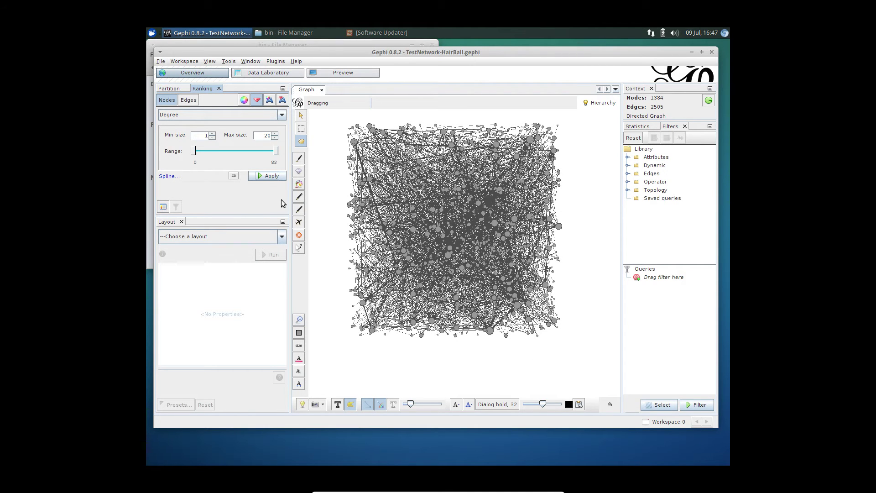
Step: Open the Modularity settings from Statistics, with randomize on and resolution 1.0
{"action": "left_click", "coordinate": [168, 89]}
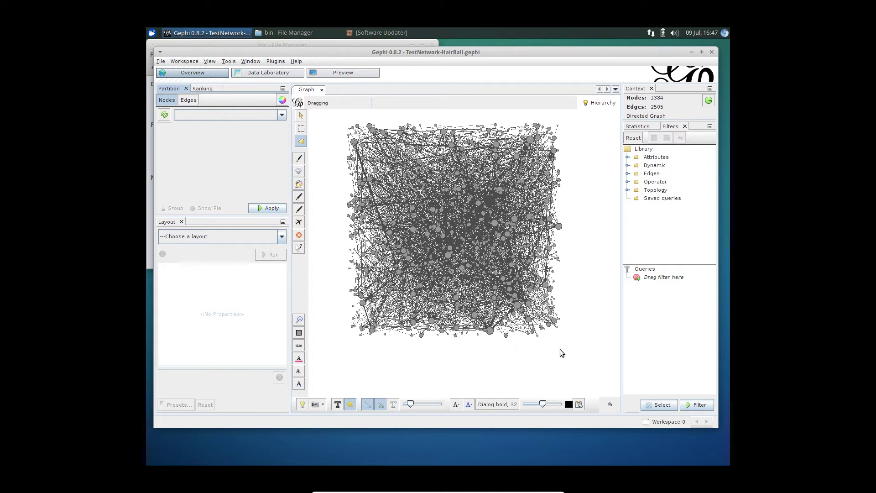
{"action": "left_click", "coordinate": [637, 126]}
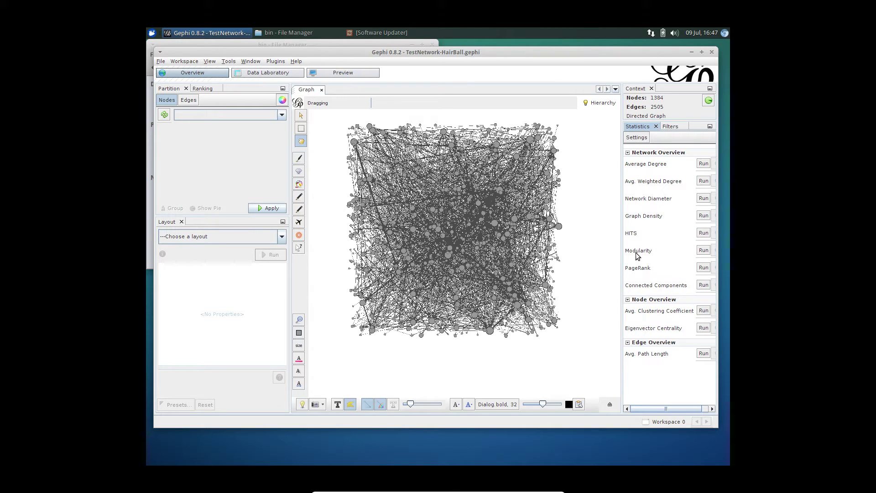
{"action": "left_click", "coordinate": [702, 251]}
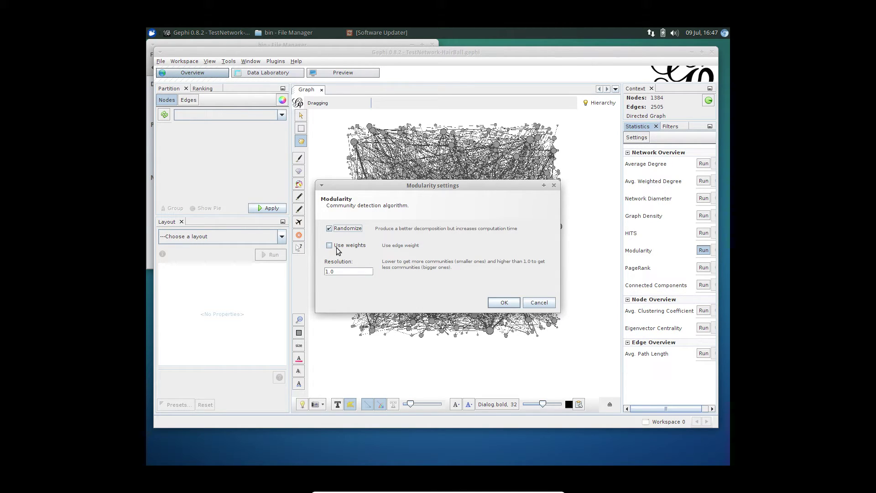
{"action": "left_click", "coordinate": [350, 271]}
{"action": "double_click", "coordinate": [333, 272]}
Step: Run modularity, review the report (0.732, 201 communities), and close it
{"action": "left_click", "coordinate": [497, 303]}
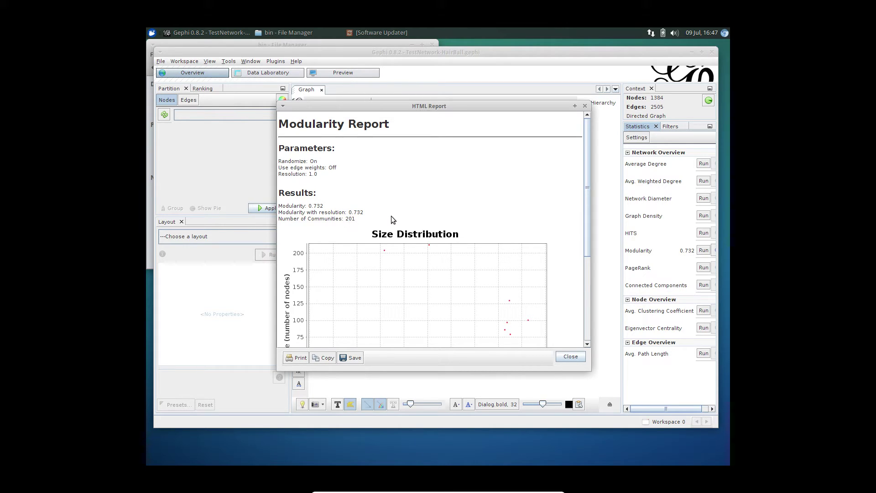
{"action": "scroll", "coordinate": [391, 219], "scroll_direction": "down", "scroll_amount": 3}
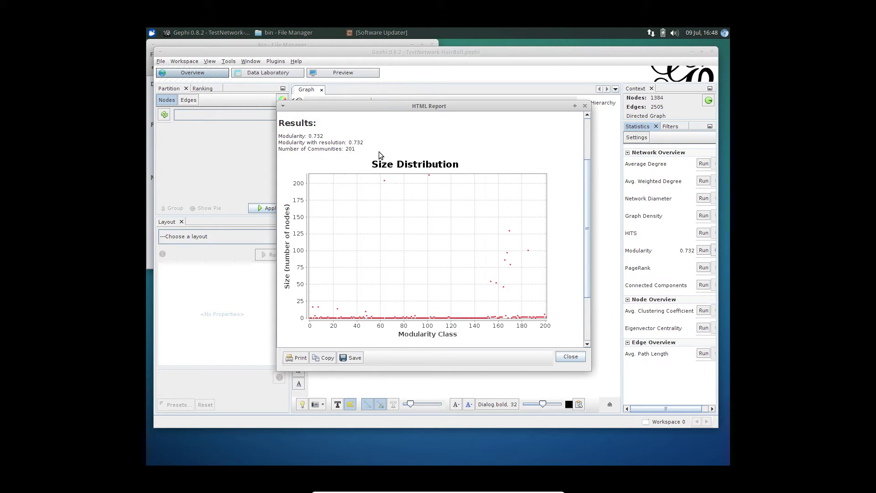
{"action": "left_click", "coordinate": [570, 356]}
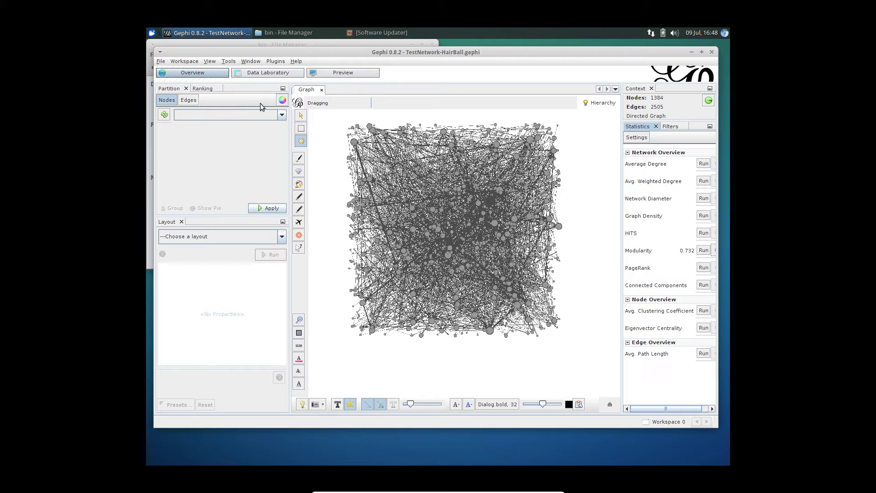
Step: Partition nodes by Modularity Class with randomized colours and apply to the graph
{"action": "left_click", "coordinate": [168, 90]}
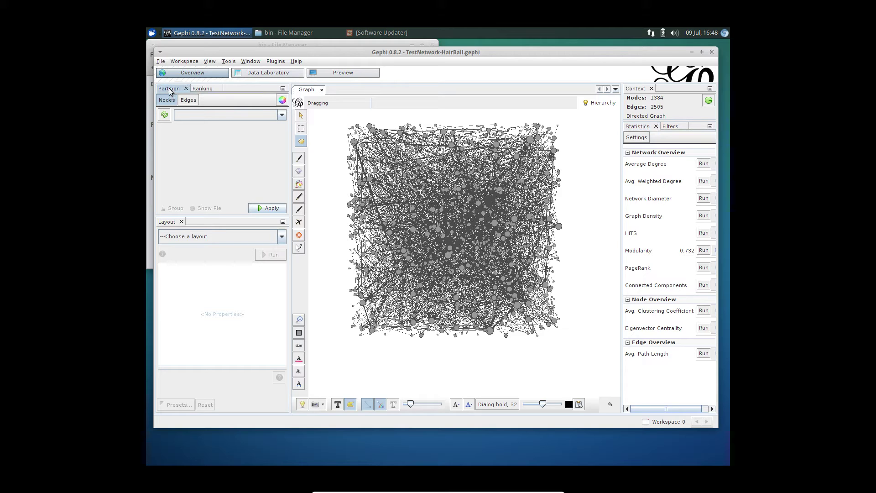
{"action": "left_click", "coordinate": [164, 115]}
{"action": "left_click", "coordinate": [200, 116]}
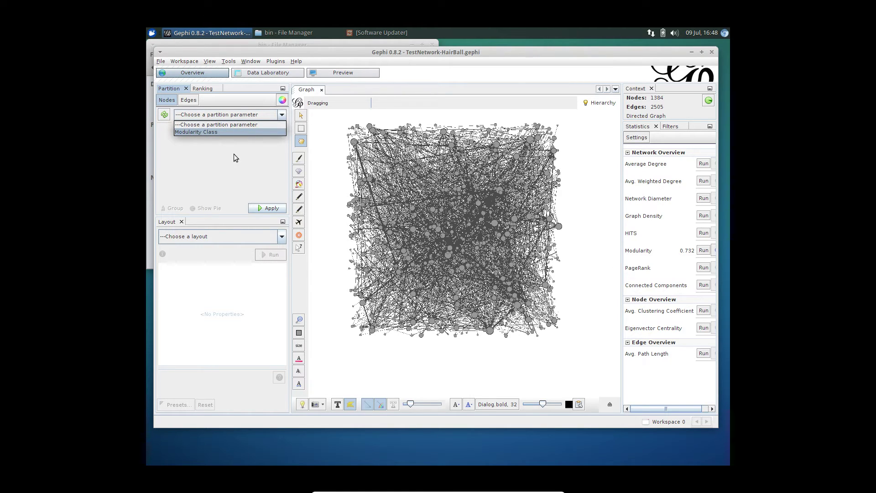
{"action": "left_click", "coordinate": [205, 133]}
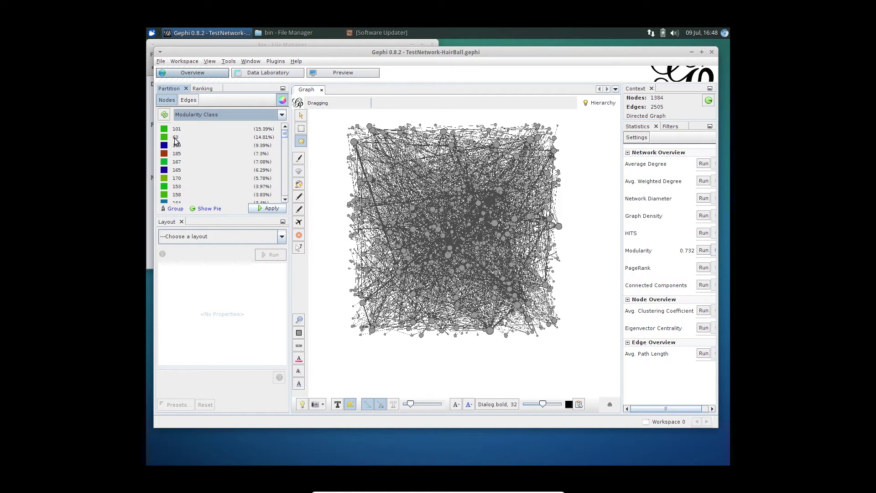
{"action": "right_click", "coordinate": [187, 133]}
{"action": "left_click", "coordinate": [194, 137]}
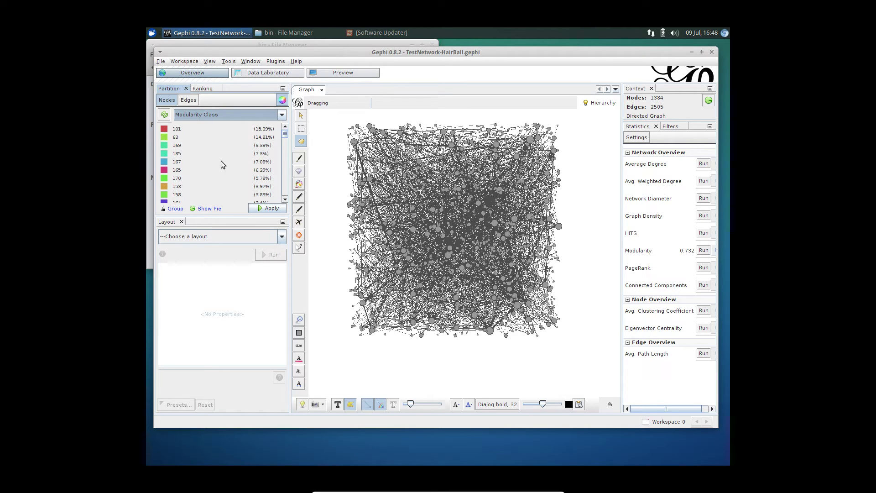
{"action": "left_click", "coordinate": [259, 210]}
{"action": "left_click", "coordinate": [265, 208]}
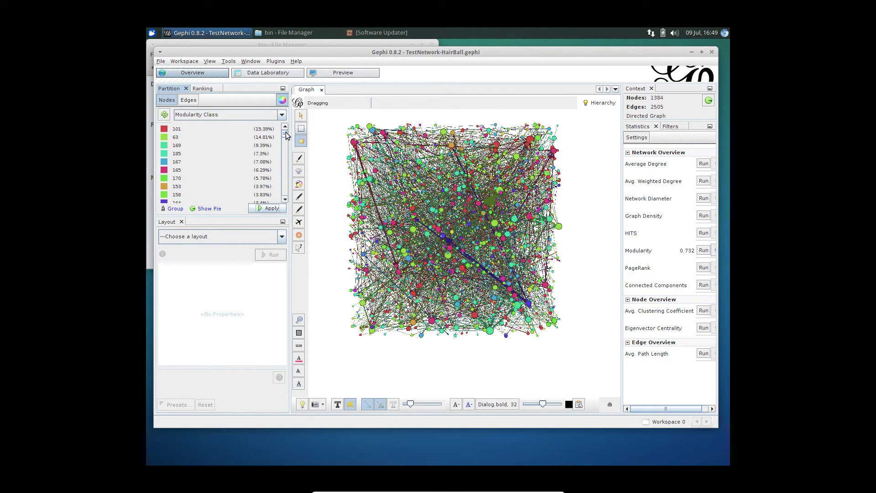
{"action": "mouse_move", "coordinate": [286, 133]}
{"action": "left_mouse_down"}
{"action": "mouse_move", "coordinate": [284, 178]}
{"action": "mouse_move", "coordinate": [287, 131]}
{"action": "left_mouse_up"}
Step: Select ForceAtlas 2 in the Layout panel, with scaling 2.0 and gravity 1.0
{"action": "left_click", "coordinate": [203, 89]}
{"action": "left_click", "coordinate": [164, 89]}
{"action": "left_click", "coordinate": [282, 237]}
{"action": "scroll", "coordinate": [284, 265], "scroll_direction": "down", "scroll_amount": 2}
{"action": "scroll", "coordinate": [281, 261], "scroll_direction": "up", "scroll_amount": 2}
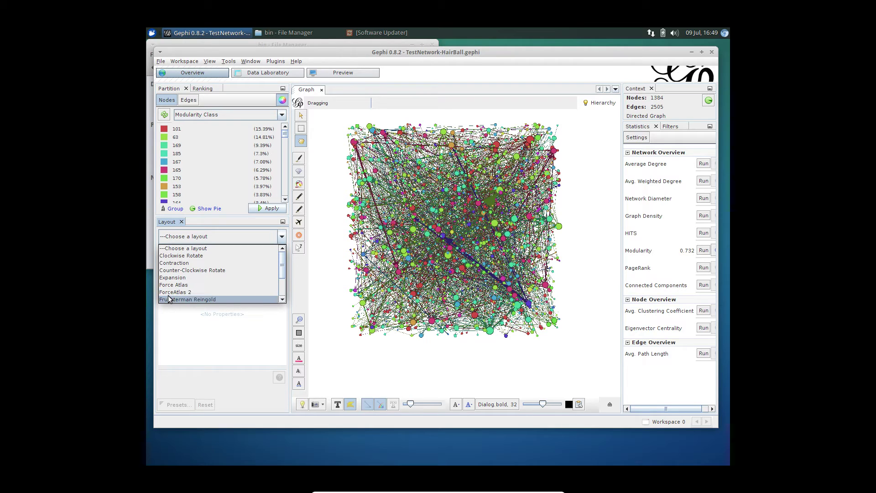
{"action": "left_click", "coordinate": [204, 293]}
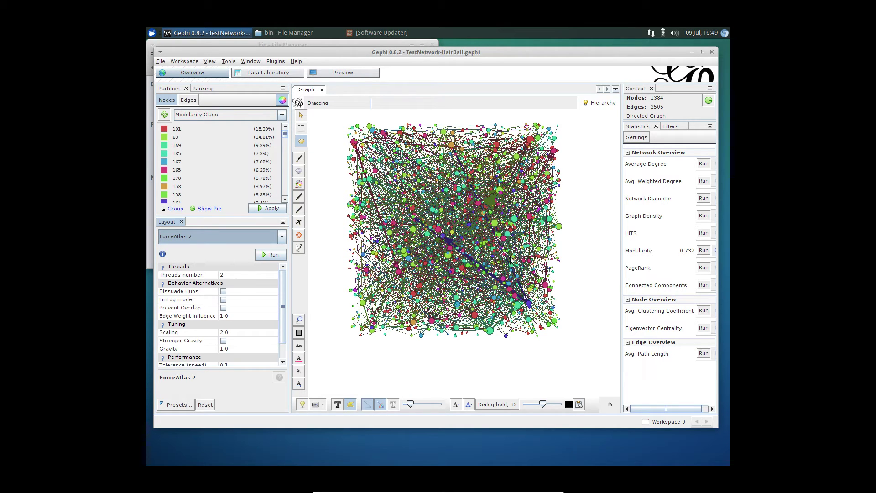
Step: Run ForceAtlas 2 until community clusters form, stopping at iteration 665
{"action": "left_click", "coordinate": [270, 255]}
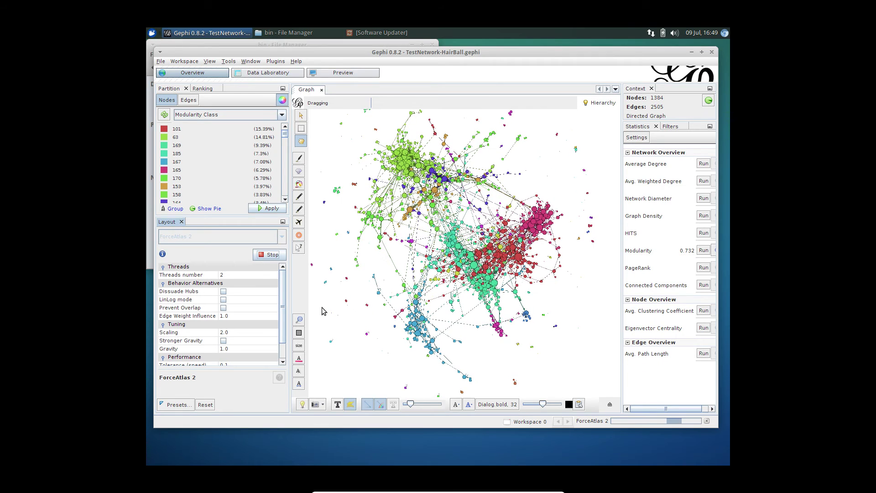
{"action": "left_click", "coordinate": [273, 257]}
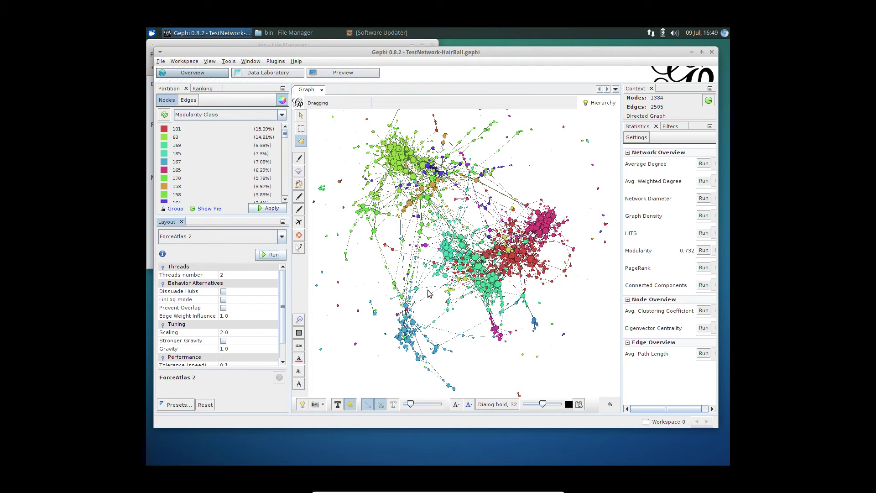
Step: Drag Degree Range from the Topology filter library into the Queries area
{"action": "left_click", "coordinate": [670, 127]}
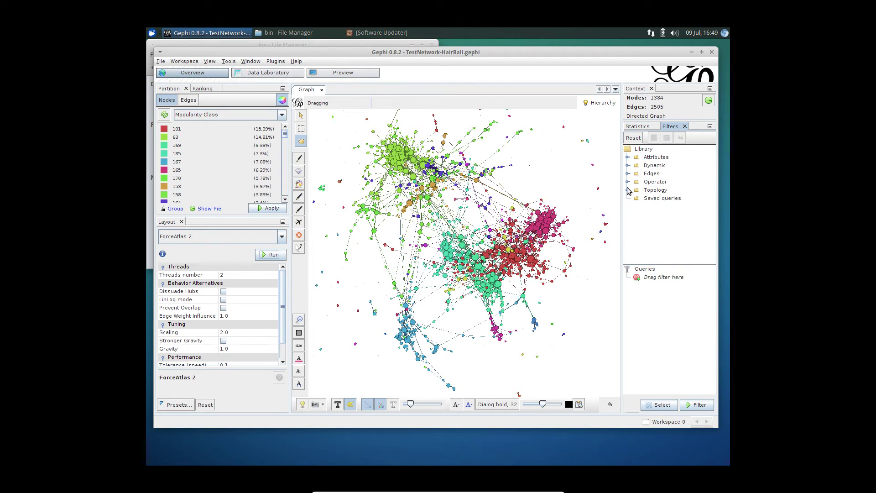
{"action": "left_click", "coordinate": [644, 191]}
{"action": "left_click", "coordinate": [628, 191]}
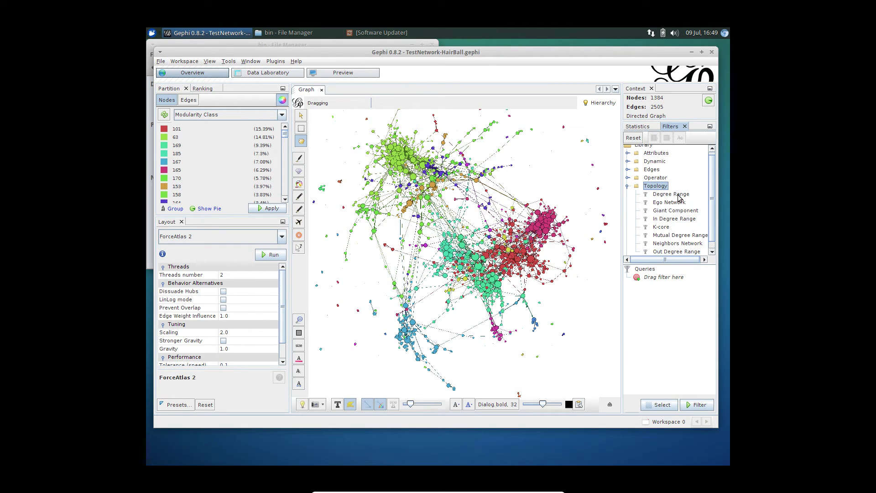
{"action": "left_click_drag", "start_coordinate": [679, 198], "coordinate": [654, 280]}
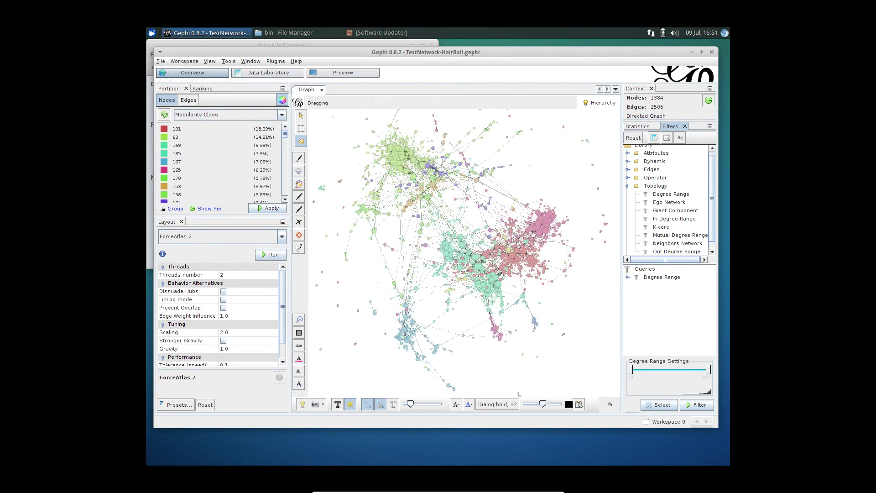
Step: Set the Degree Range minimum to 20 and filter, leaving 74 nodes and 366 edges
{"action": "left_click_drag", "start_coordinate": [667, 197], "coordinate": [650, 278]}
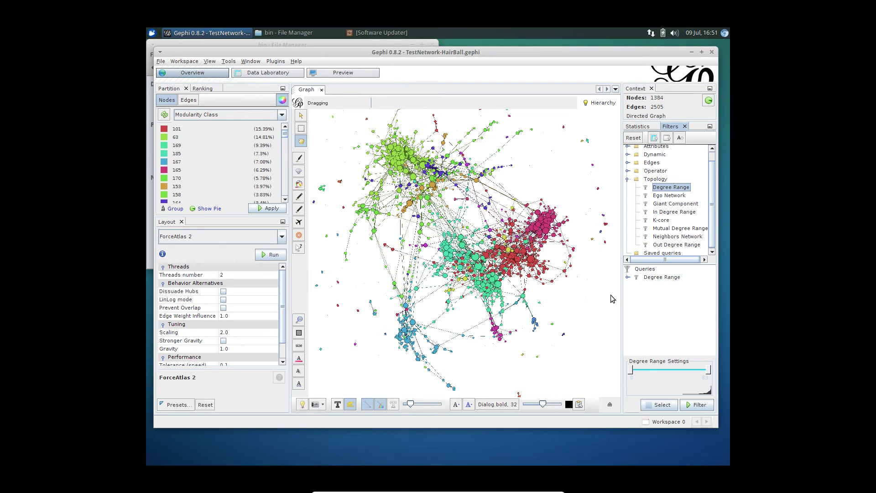
{"action": "left_click", "coordinate": [644, 278]}
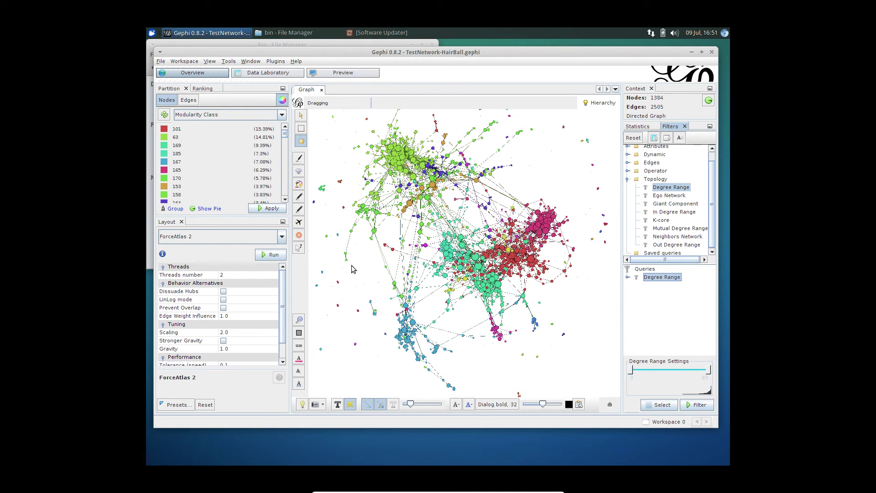
{"action": "left_click_drag", "start_coordinate": [634, 371], "coordinate": [645, 369]}
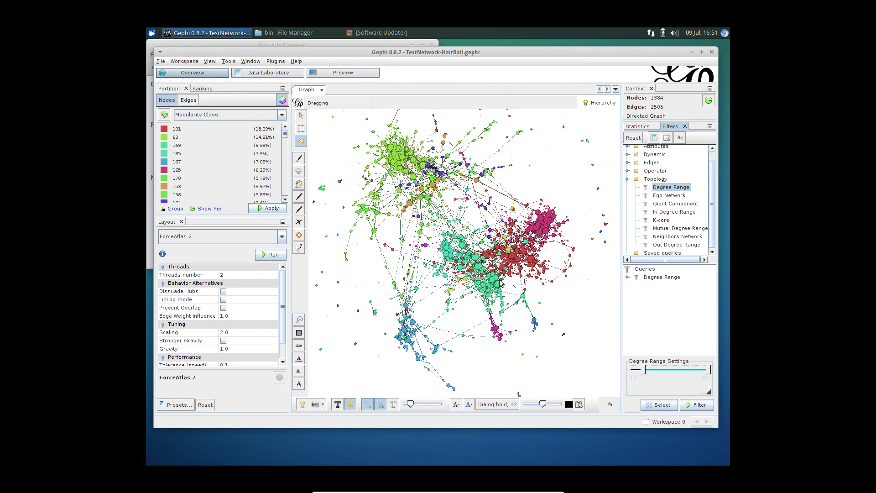
{"action": "left_click", "coordinate": [694, 405]}
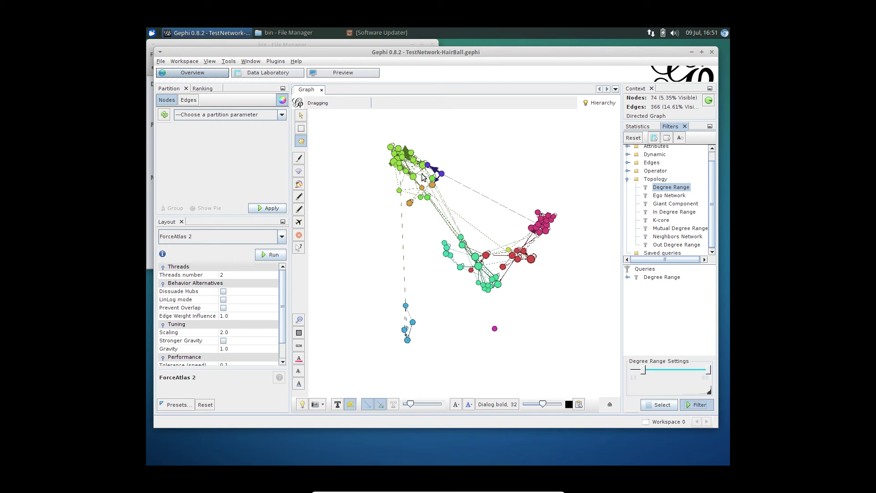
{"action": "scroll", "coordinate": [403, 310], "scroll_direction": "up", "scroll_amount": 1}
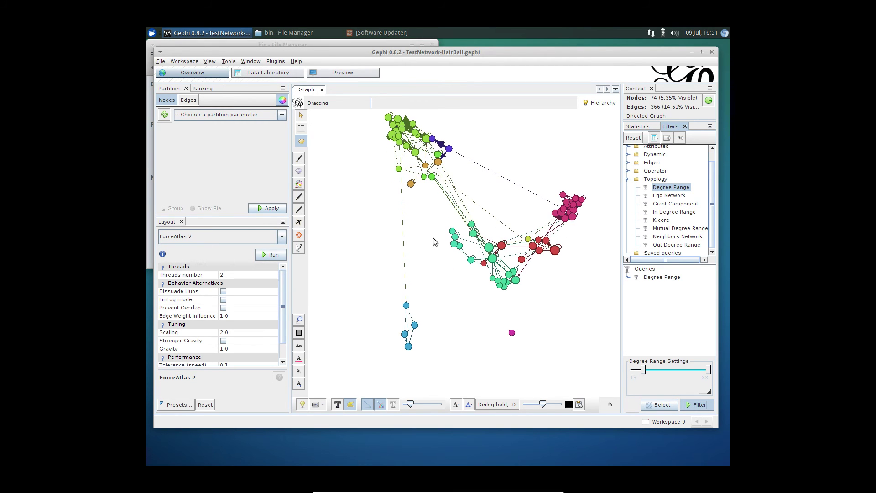
{"action": "scroll", "coordinate": [433, 239], "scroll_direction": "up", "scroll_amount": 1}
{"action": "scroll", "coordinate": [432, 239], "scroll_direction": "down", "scroll_amount": 7}
{"action": "scroll", "coordinate": [432, 239], "scroll_direction": "up", "scroll_amount": 5}
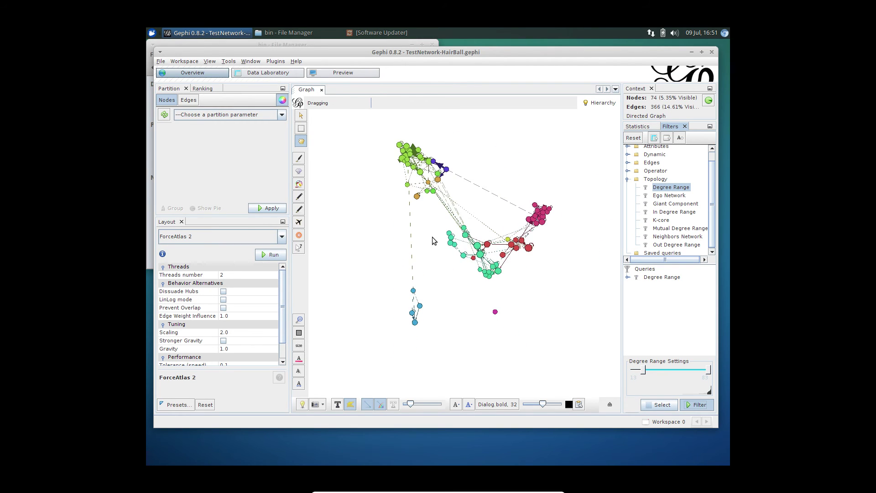
{"action": "left_click", "coordinate": [281, 238]}
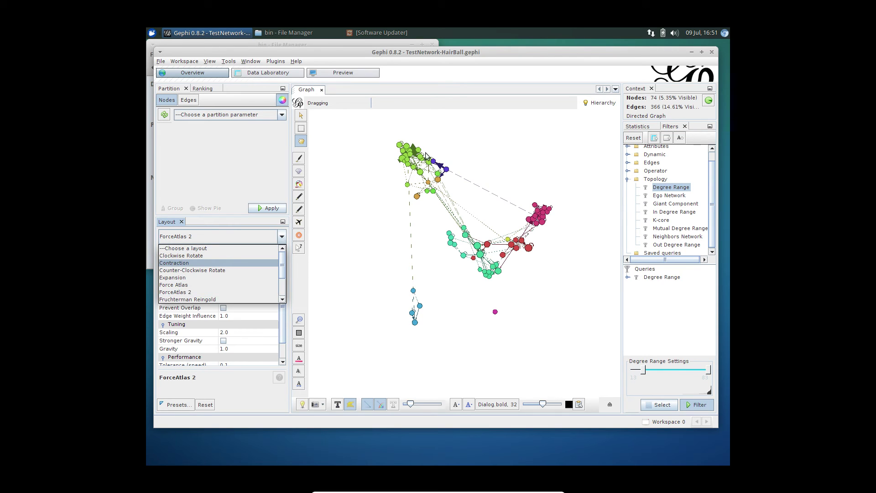
{"action": "left_click", "coordinate": [380, 261]}
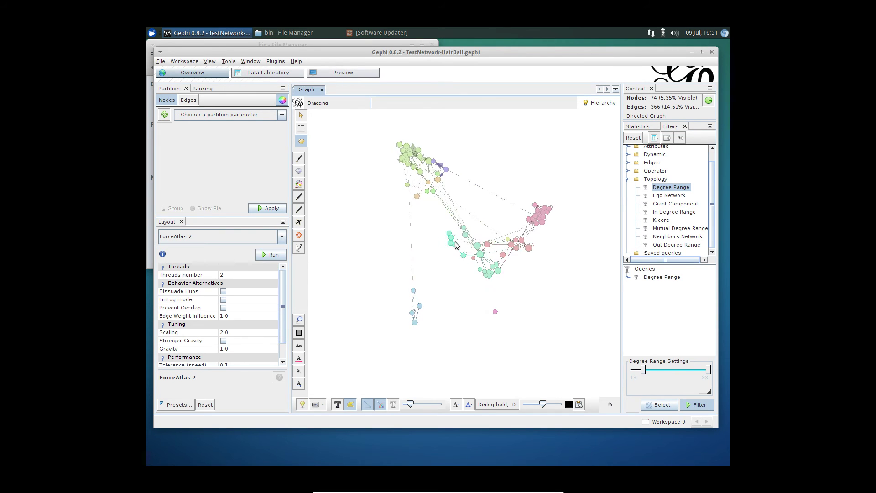
{"action": "scroll", "coordinate": [473, 182], "scroll_direction": "up", "scroll_amount": 3}
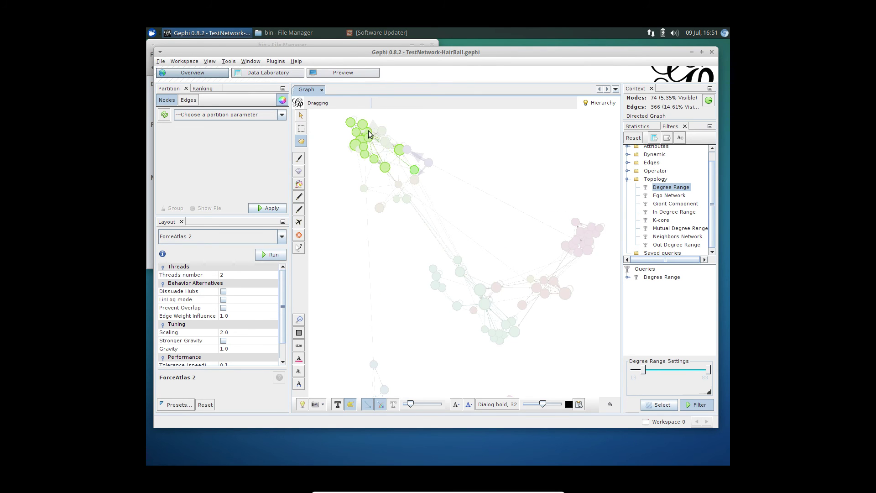
Step: Drag green, purple and magenta nodes away from their clusters to expose cross-community links
{"action": "left_click_drag", "start_coordinate": [368, 130], "coordinate": [495, 130]}
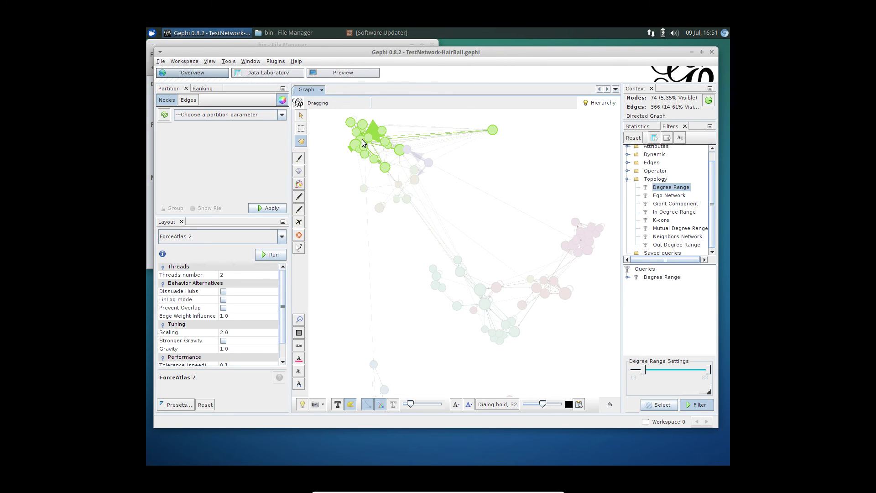
{"action": "left_click_drag", "start_coordinate": [350, 154], "coordinate": [369, 292]}
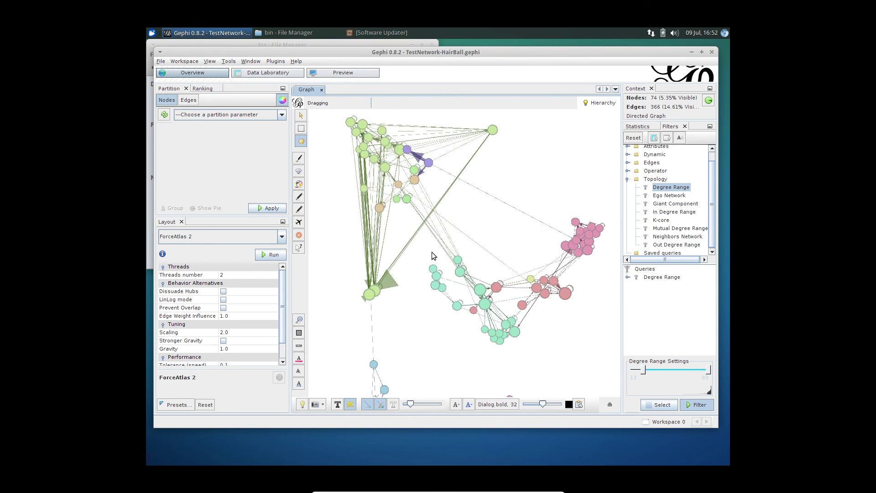
{"action": "left_click_drag", "start_coordinate": [372, 291], "coordinate": [423, 242]}
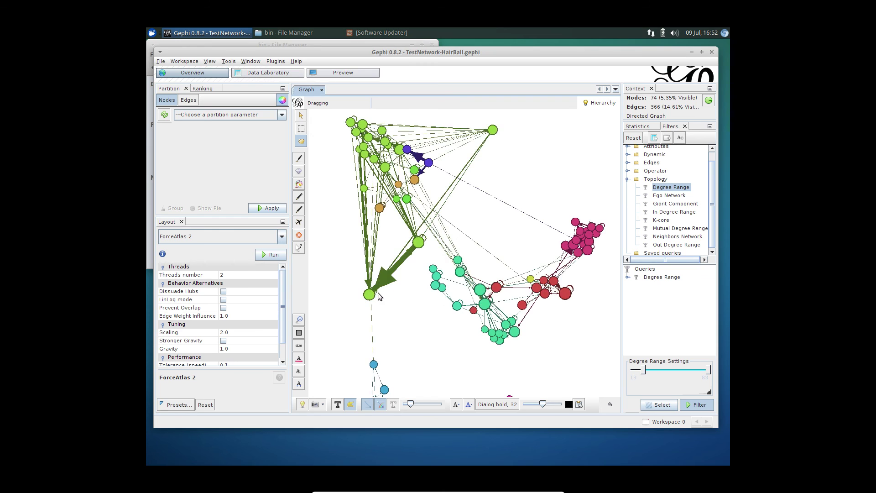
{"action": "left_click_drag", "start_coordinate": [369, 294], "coordinate": [319, 248]}
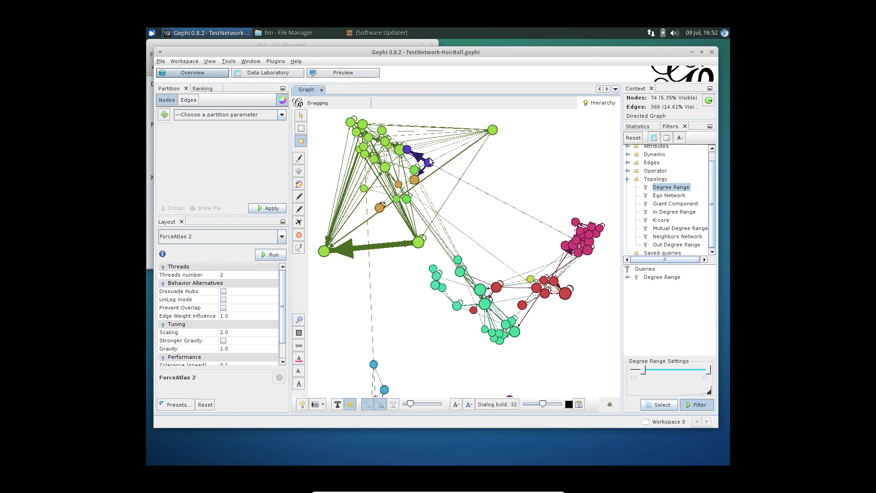
{"action": "left_click_drag", "start_coordinate": [431, 161], "coordinate": [531, 186]}
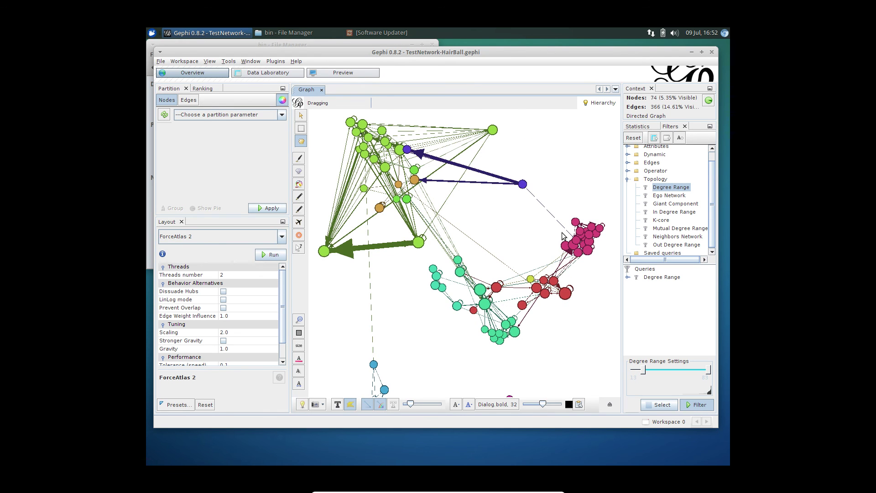
{"action": "left_click_drag", "start_coordinate": [558, 251], "coordinate": [523, 229]}
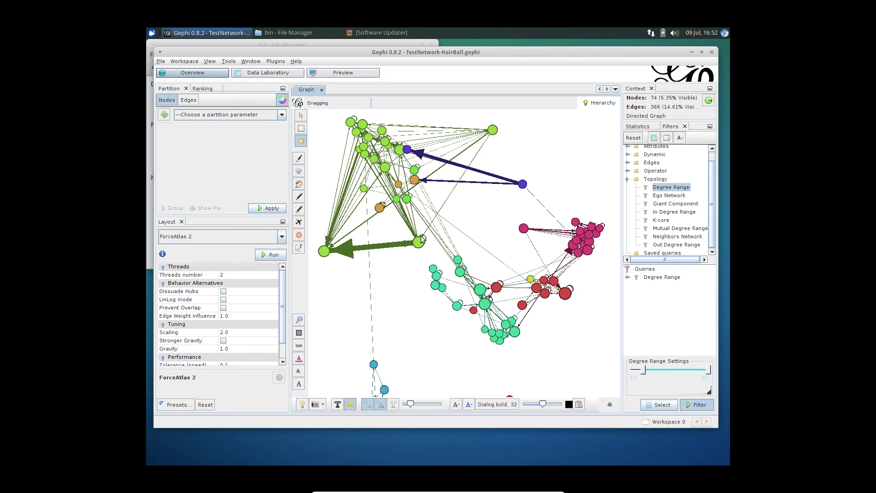
{"action": "left_click_drag", "start_coordinate": [419, 241], "coordinate": [409, 258]}
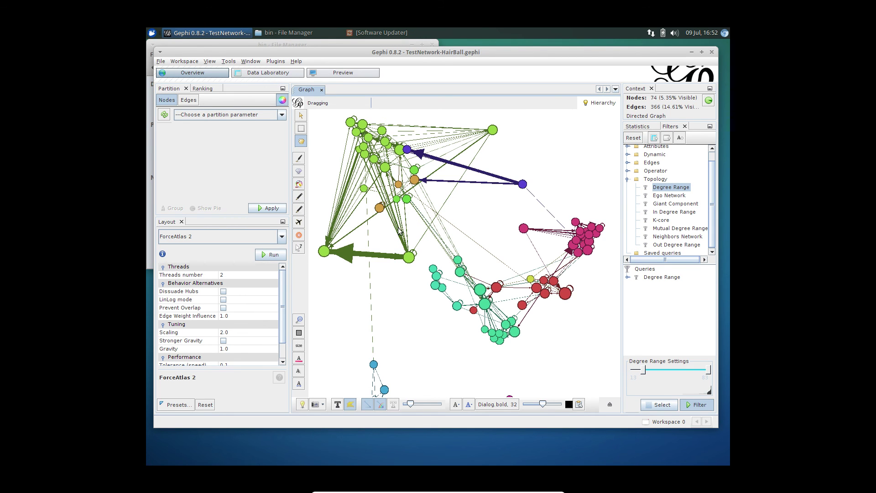